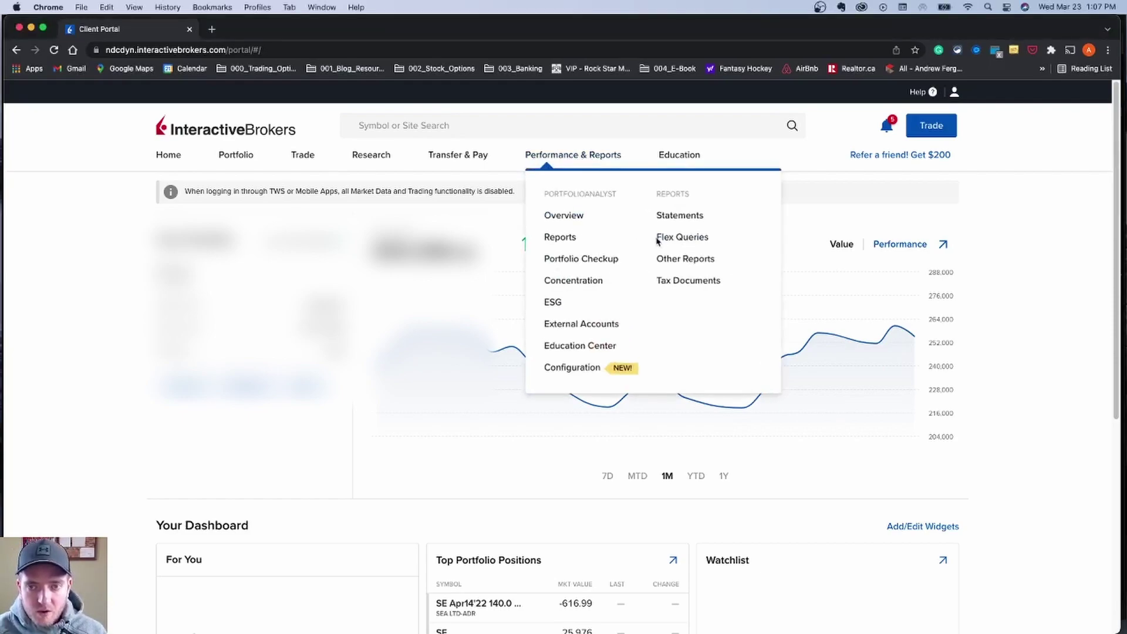
Step: Go to Other Reports and show the Statements list
{"action": "left_click", "coordinate": [686, 259]}
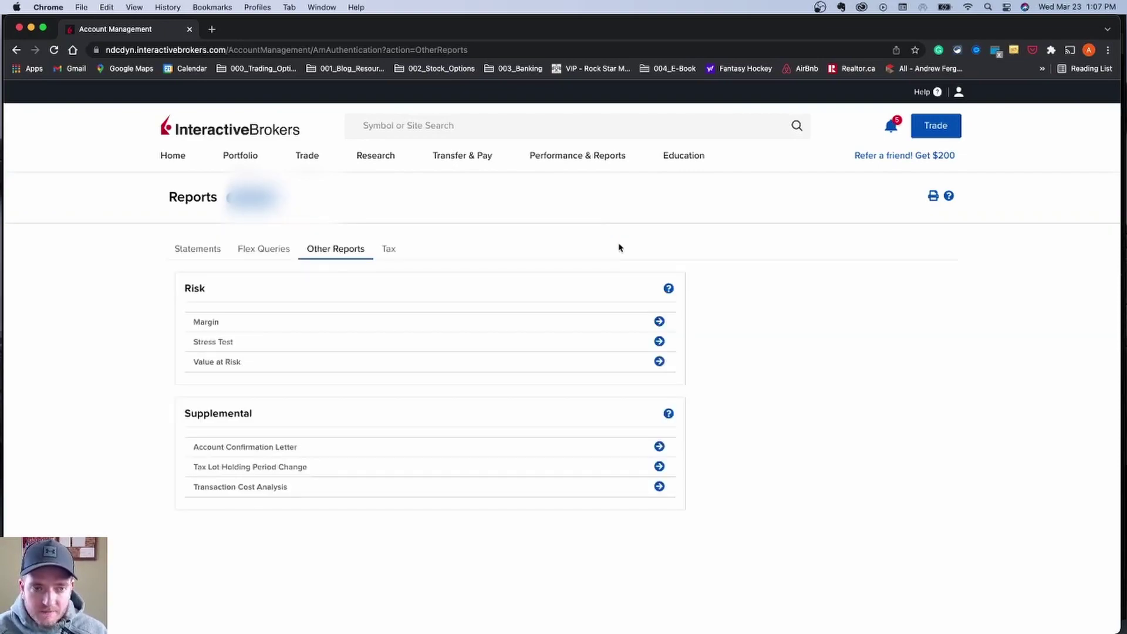
{"action": "left_click", "coordinate": [200, 252]}
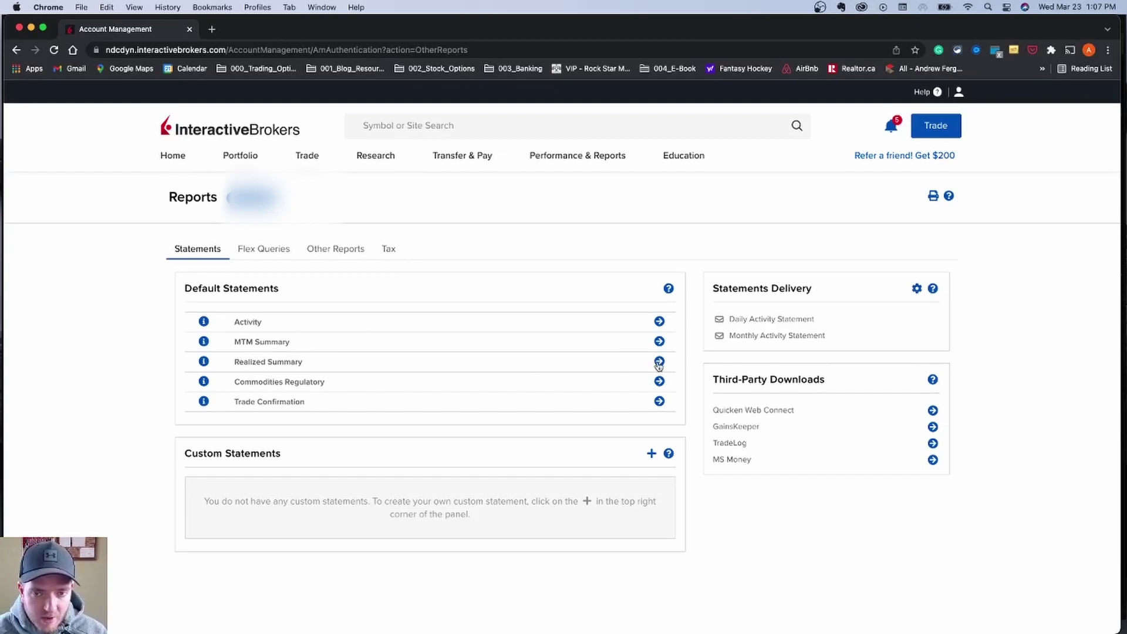
Step: Set the Realized Summary period to Custom Date Range, keeping web output and English
{"action": "left_click", "coordinate": [659, 361]}
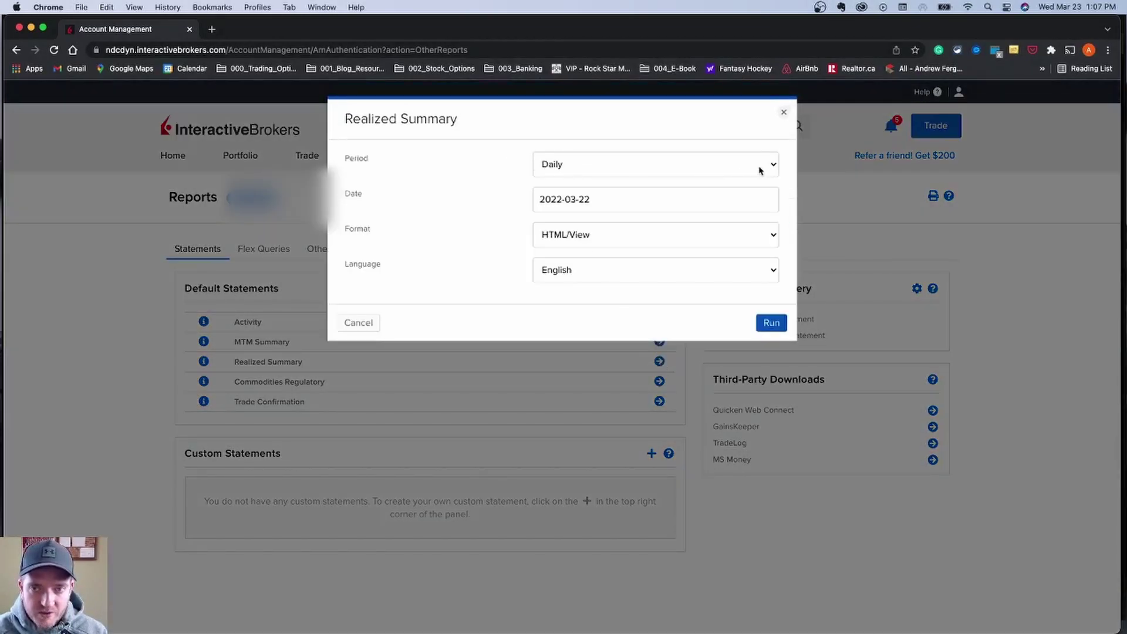
{"action": "left_click", "coordinate": [768, 165]}
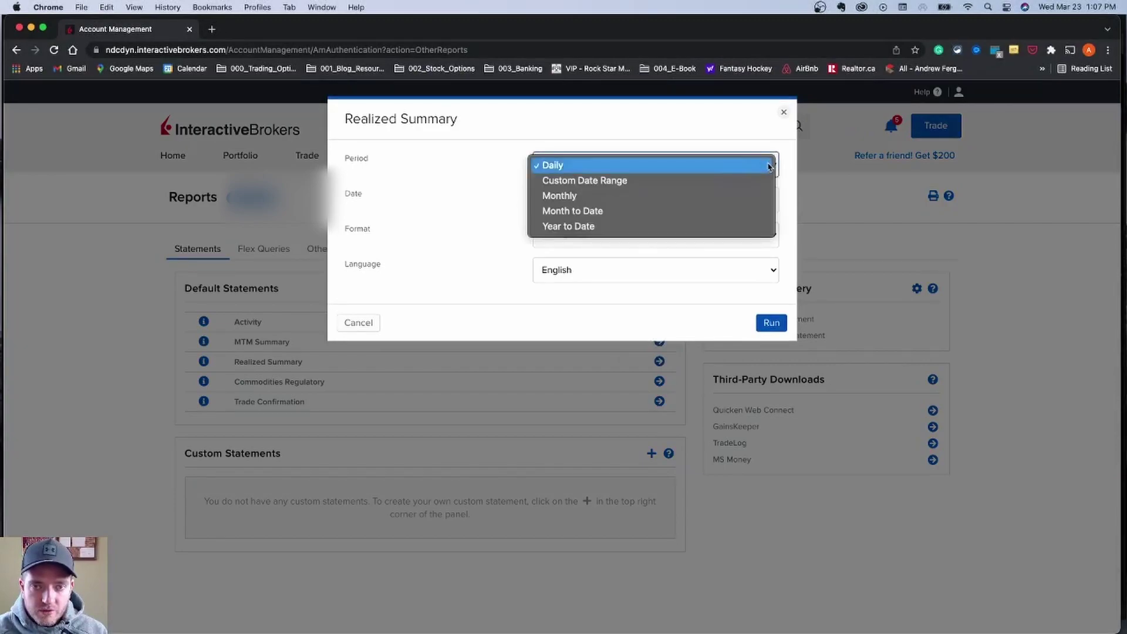
{"action": "left_click", "coordinate": [735, 179]}
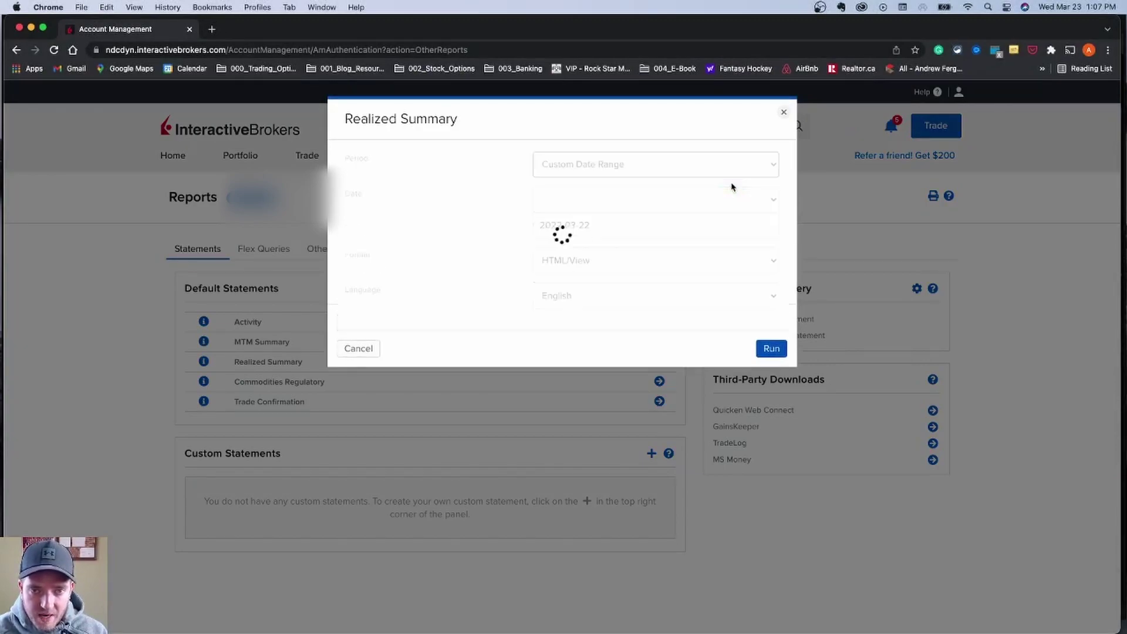
{"action": "left_click", "coordinate": [765, 273]}
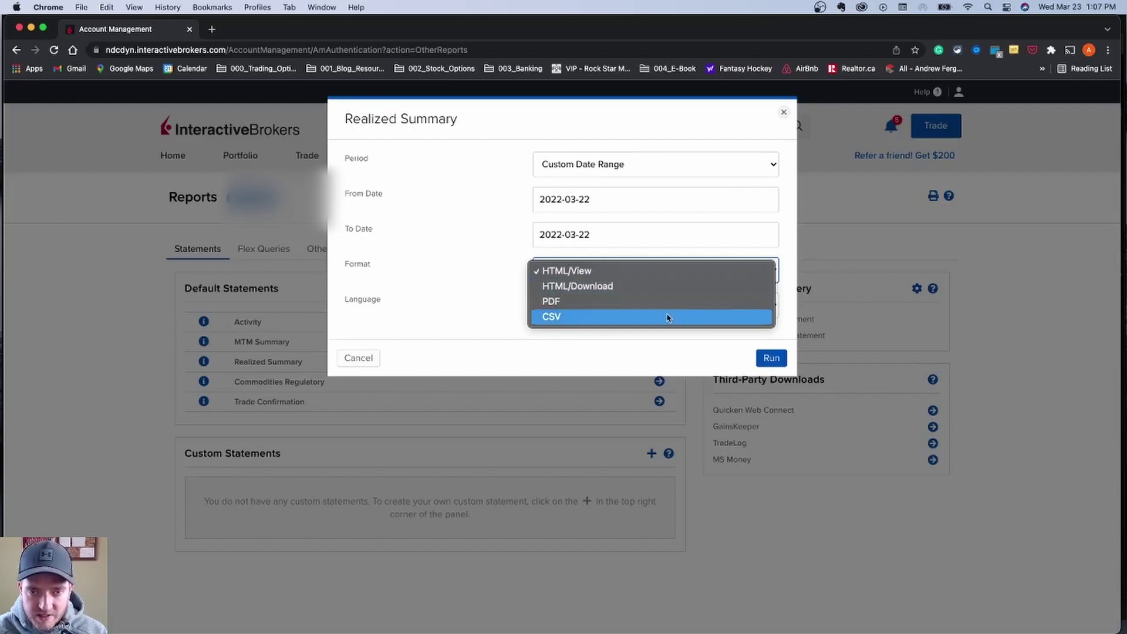
{"action": "left_click", "coordinate": [486, 273]}
{"action": "left_click", "coordinate": [773, 306]}
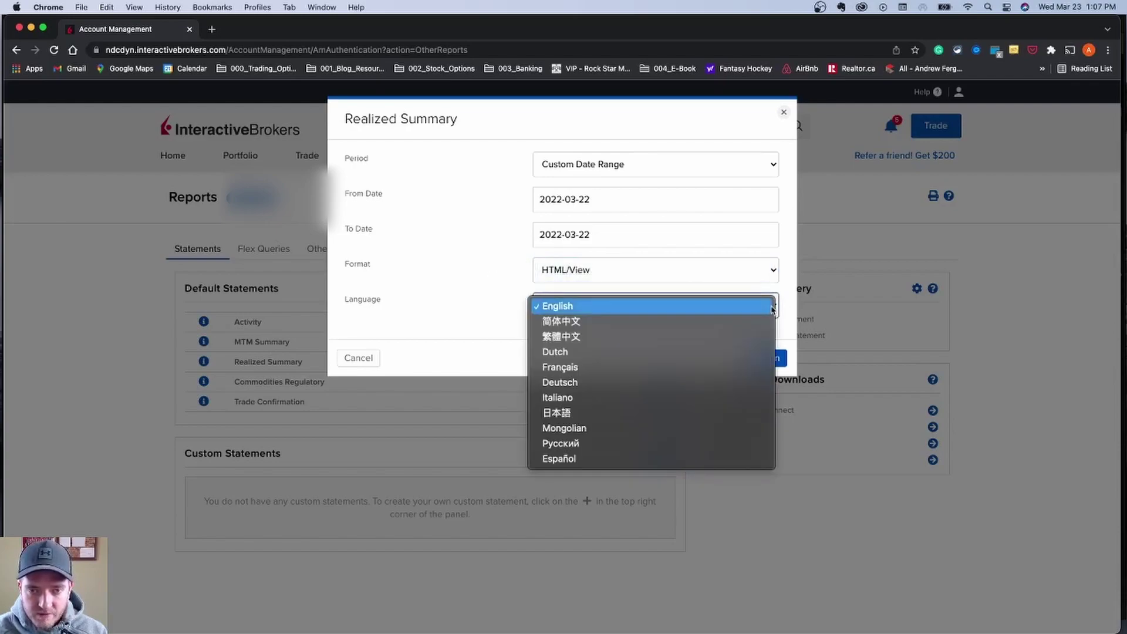
{"action": "left_click", "coordinate": [516, 309]}
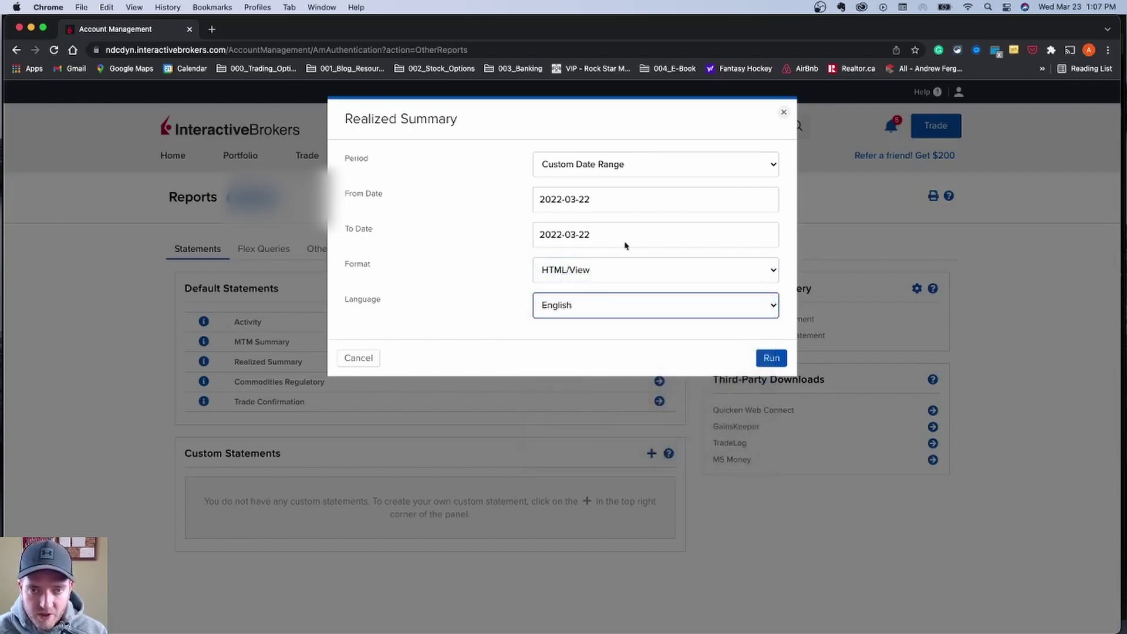
Step: Set the From Date to March 1, 2022, keeping the Custom Date Range period
{"action": "left_click", "coordinate": [637, 199]}
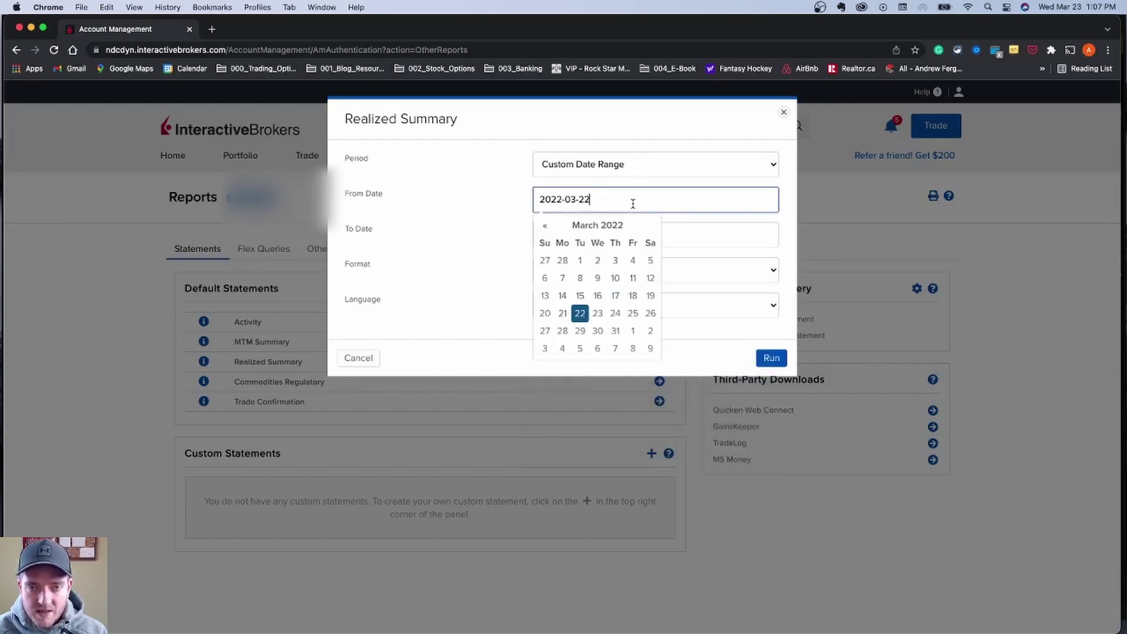
{"action": "left_click", "coordinate": [580, 261]}
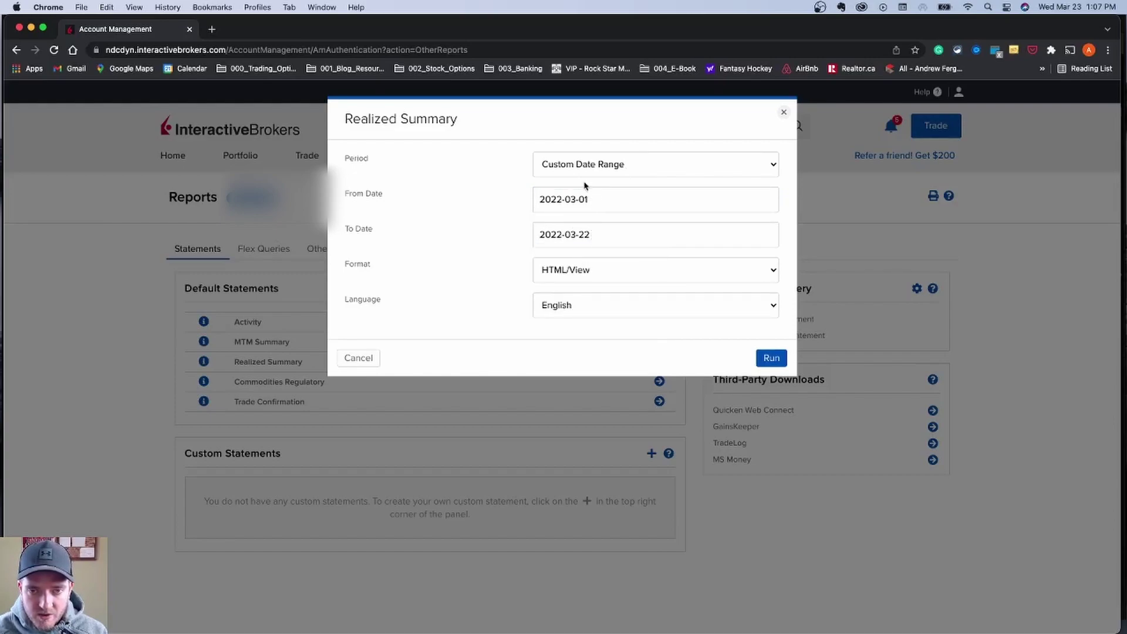
{"action": "left_click", "coordinate": [761, 164]}
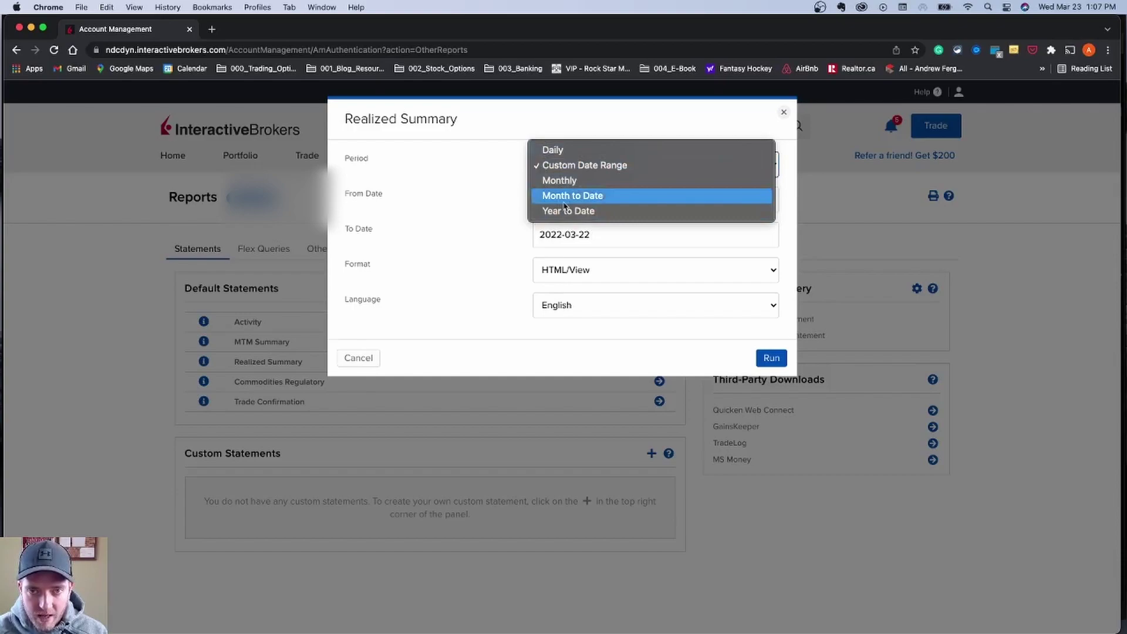
{"action": "left_click", "coordinate": [616, 166]}
Step: Run the Realized Summary statement for March 1–22, 2022
{"action": "left_click", "coordinate": [766, 358]}
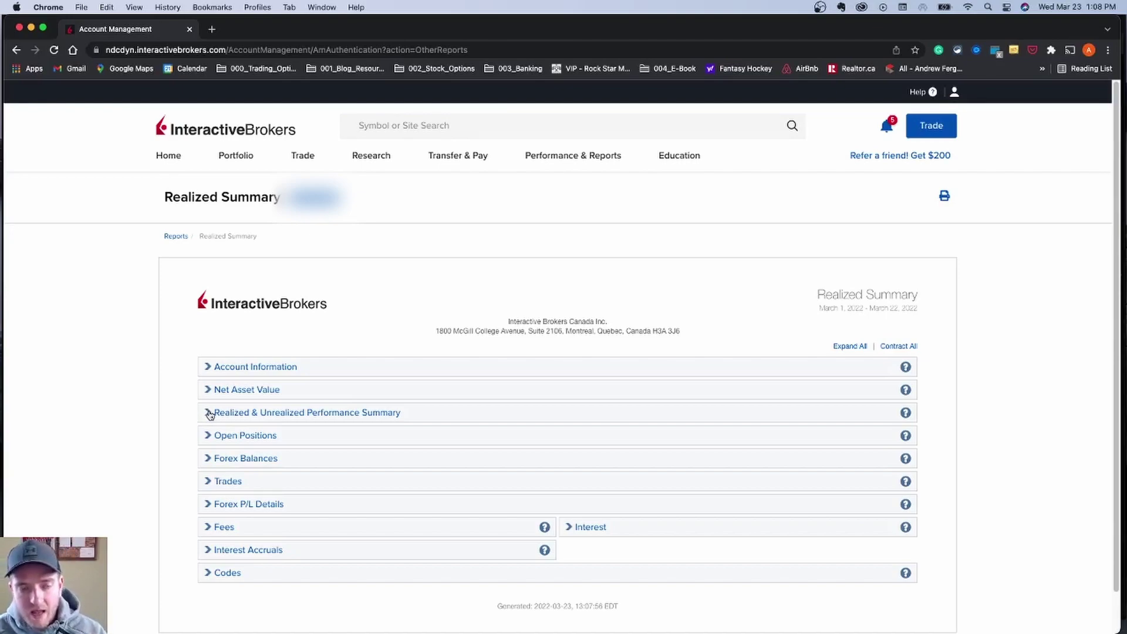
Step: Expand the Realized & Unrealized Performance Summary to reveal per-stock profit totals
{"action": "left_click", "coordinate": [210, 413]}
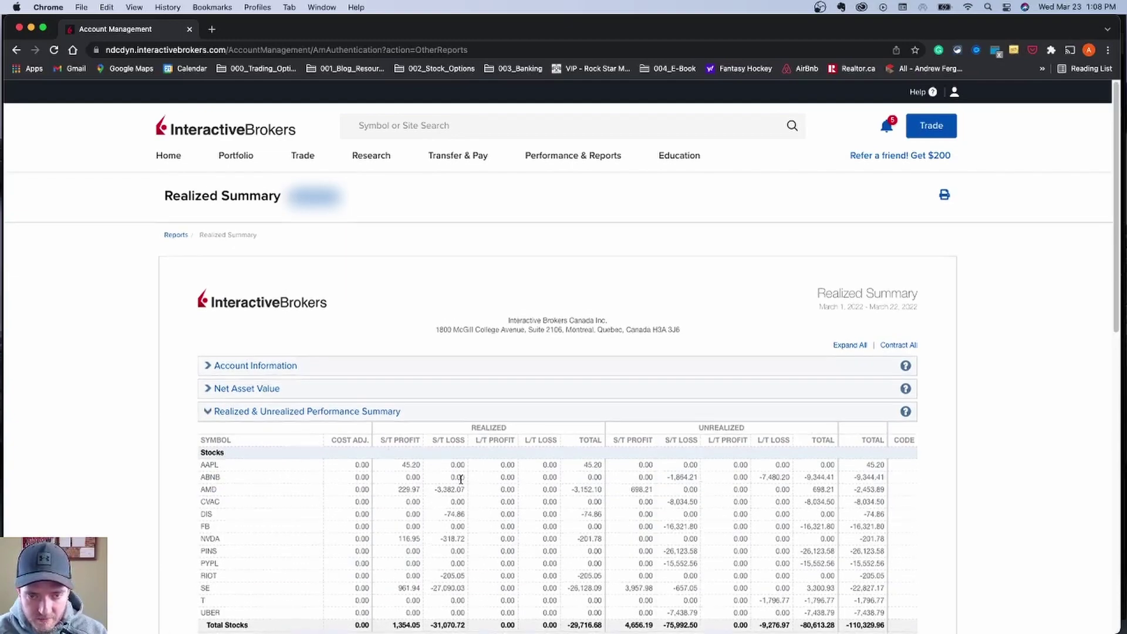
{"action": "scroll", "coordinate": [460, 490], "scroll_direction": "down", "scroll_amount": 4}
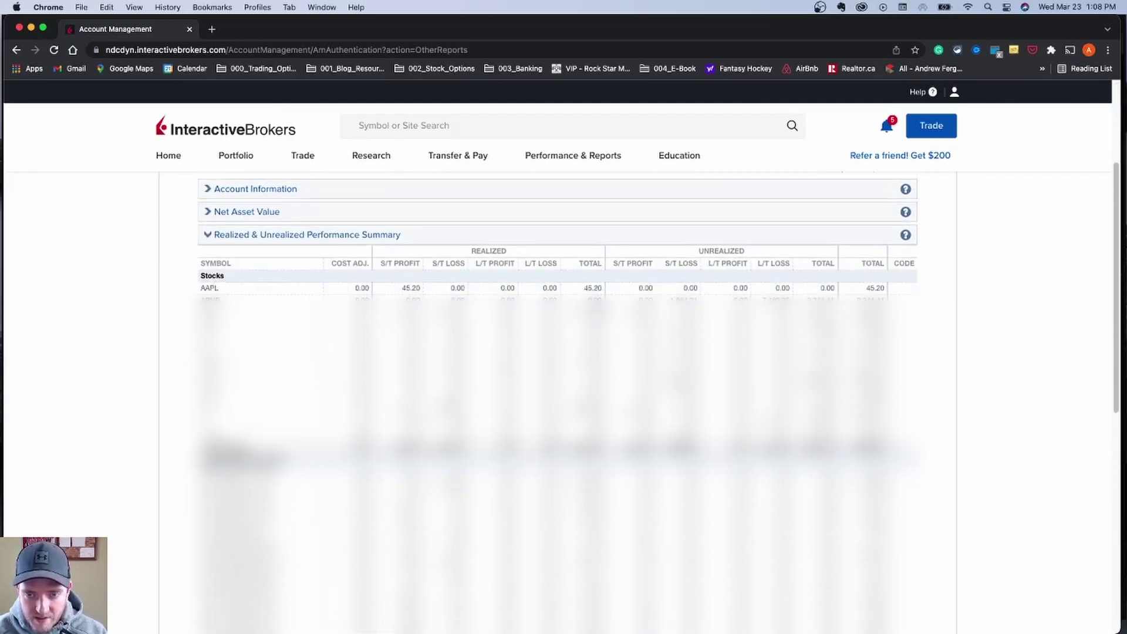
{"action": "scroll", "coordinate": [592, 296], "scroll_direction": "down", "scroll_amount": 3}
{"action": "scroll", "coordinate": [593, 297], "scroll_direction": "down", "scroll_amount": 3}
{"action": "scroll", "coordinate": [592, 296], "scroll_direction": "down", "scroll_amount": 3}
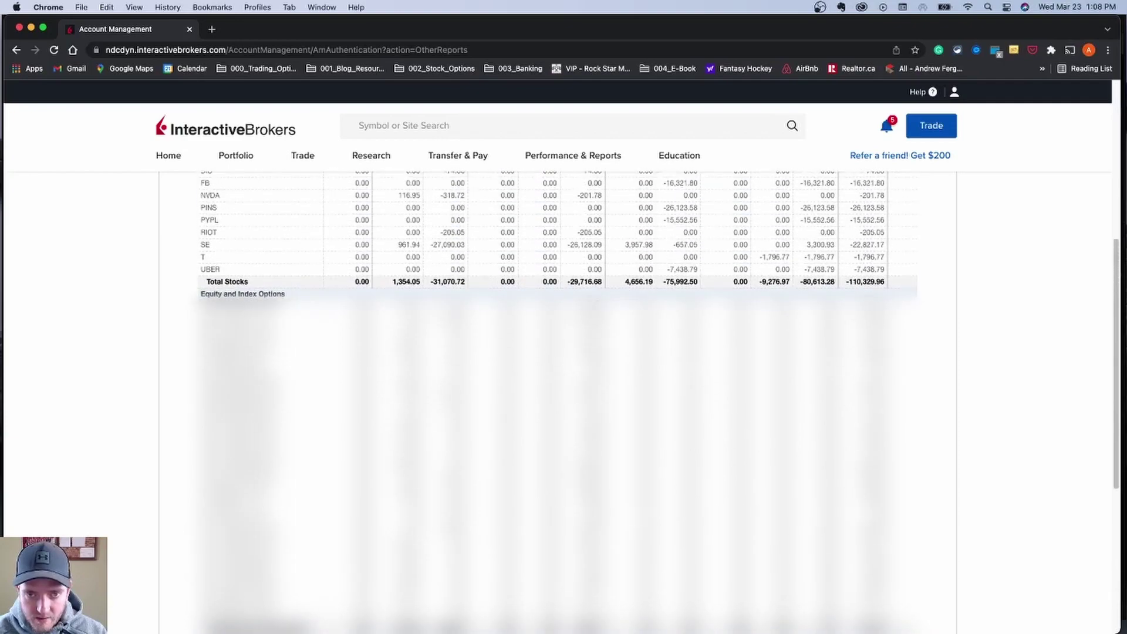
{"action": "scroll", "coordinate": [601, 362], "scroll_direction": "down", "scroll_amount": 5}
{"action": "scroll", "coordinate": [602, 362], "scroll_direction": "down", "scroll_amount": 2}
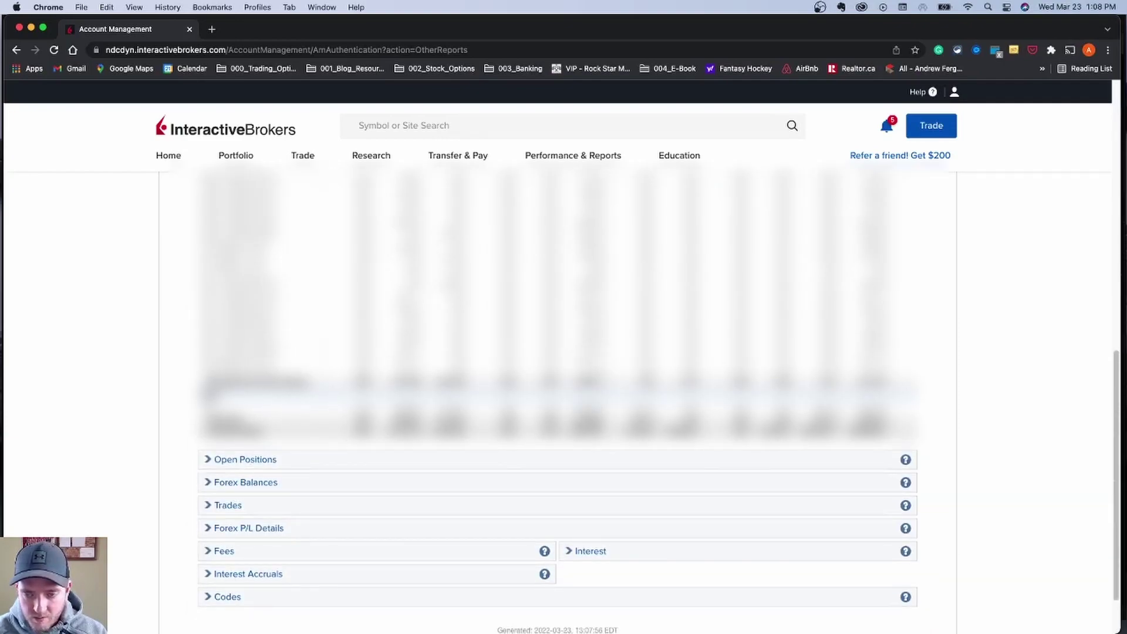
{"action": "scroll", "coordinate": [593, 352], "scroll_direction": "up", "scroll_amount": 10}
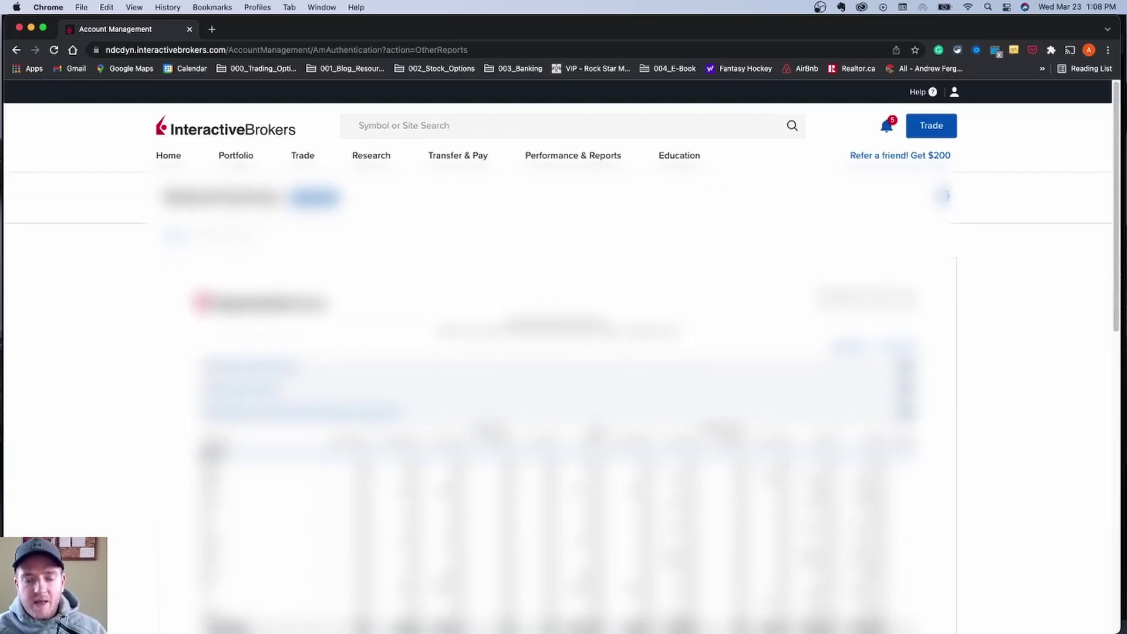